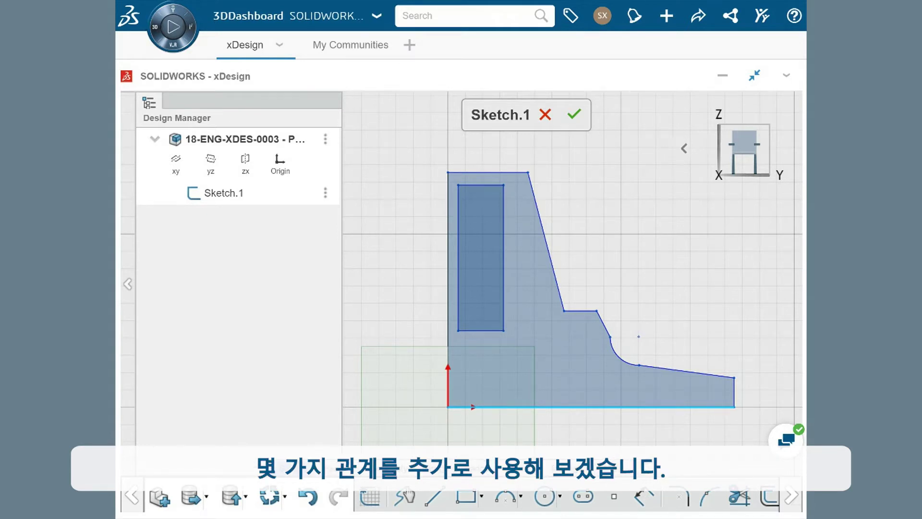
Inspect the existing relations on the profile's long vertical edge and on its horizontal base line.
click(535, 381)
click(448, 304)
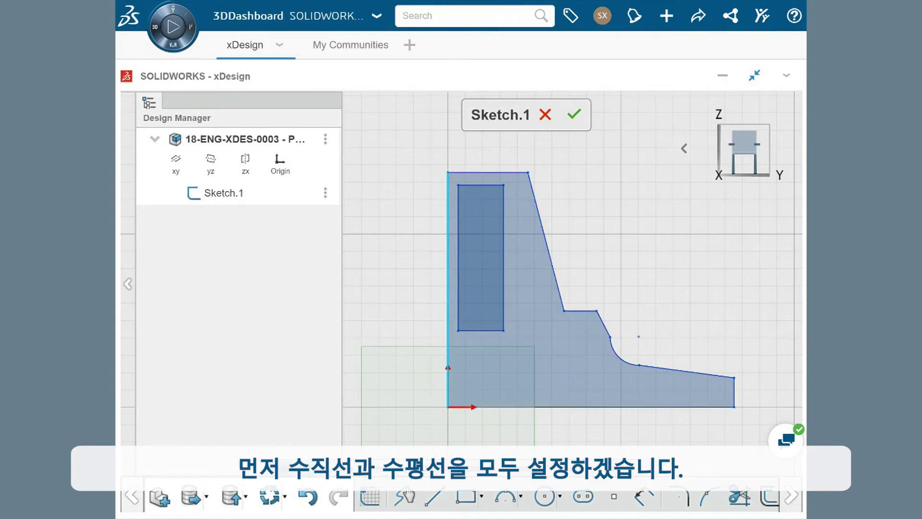
click(482, 173)
click(419, 201)
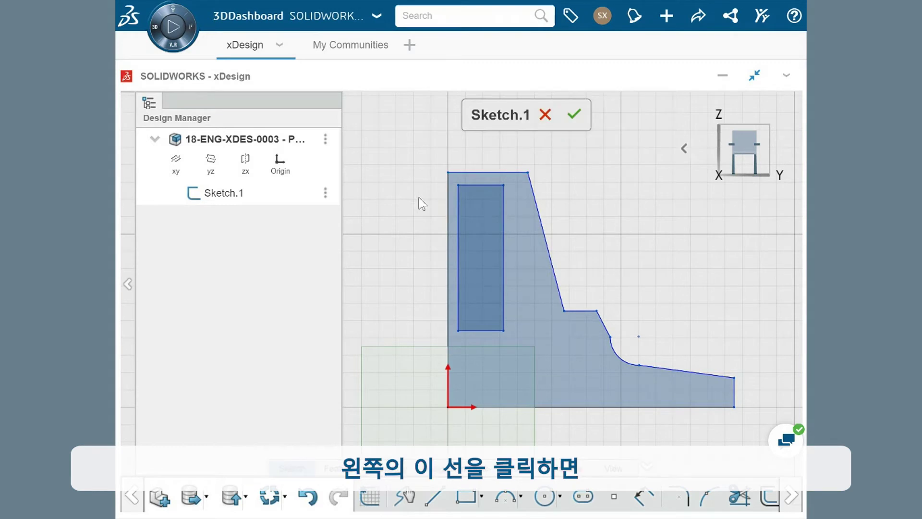
click(448, 224)
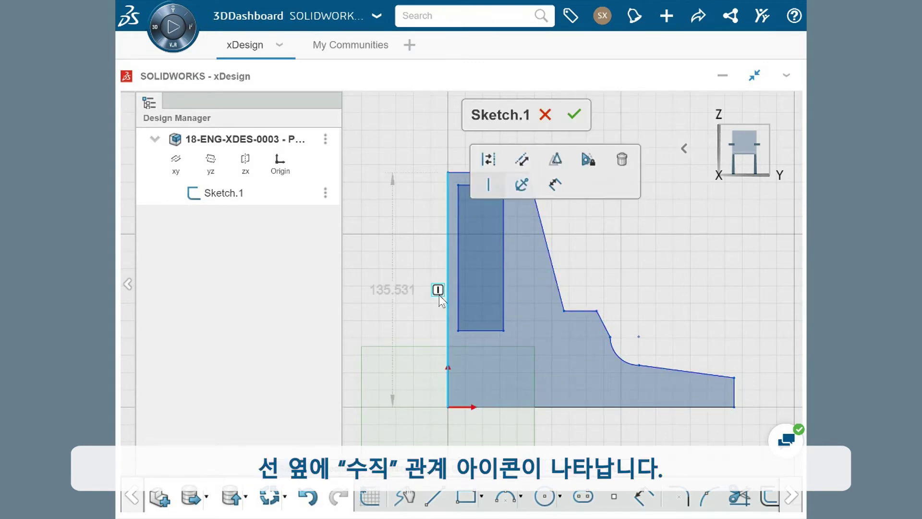
click(439, 291)
click(447, 287)
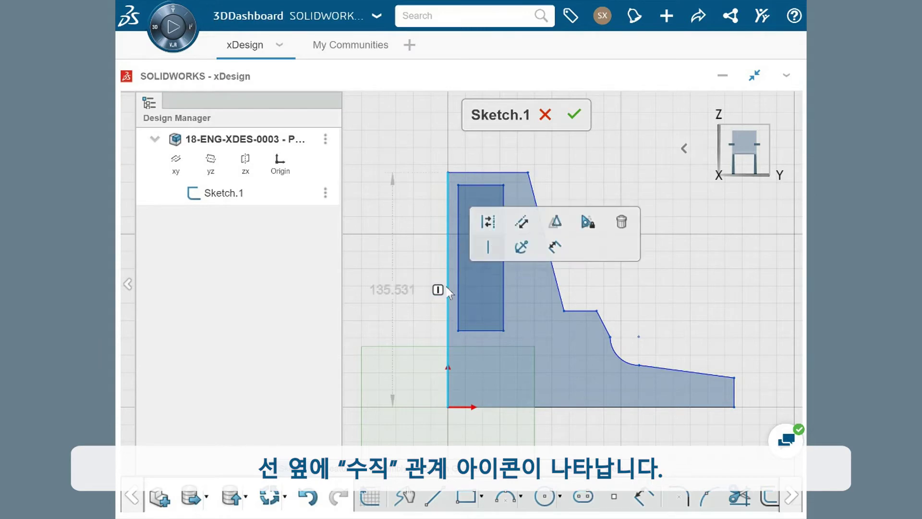
click(569, 407)
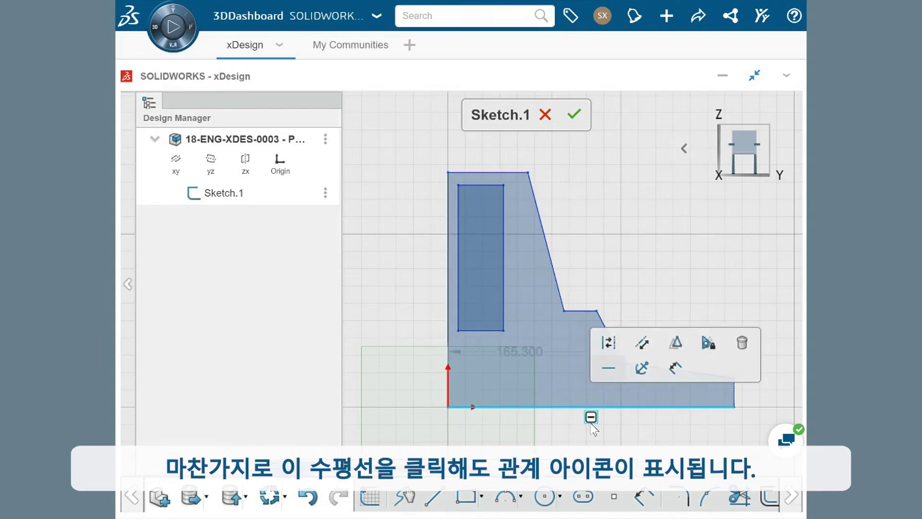
Make the short slanted line above the arc vertical and the sloping line running outward from the arc's lower end horizontal.
click(600, 319)
click(603, 323)
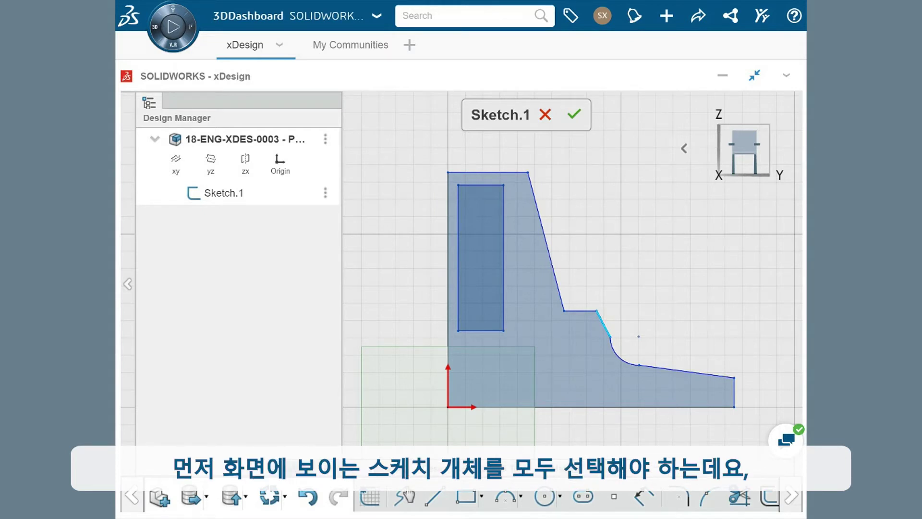
mouse_move(655, 301)
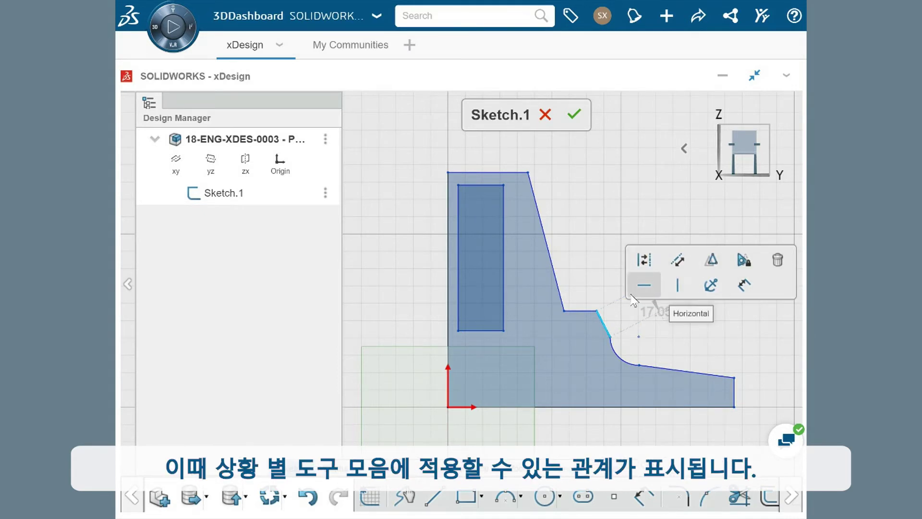
click(677, 287)
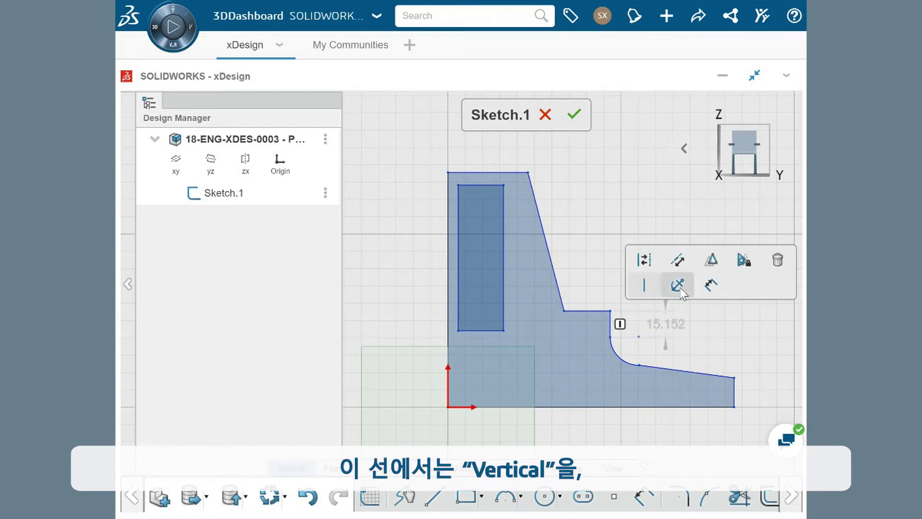
click(691, 370)
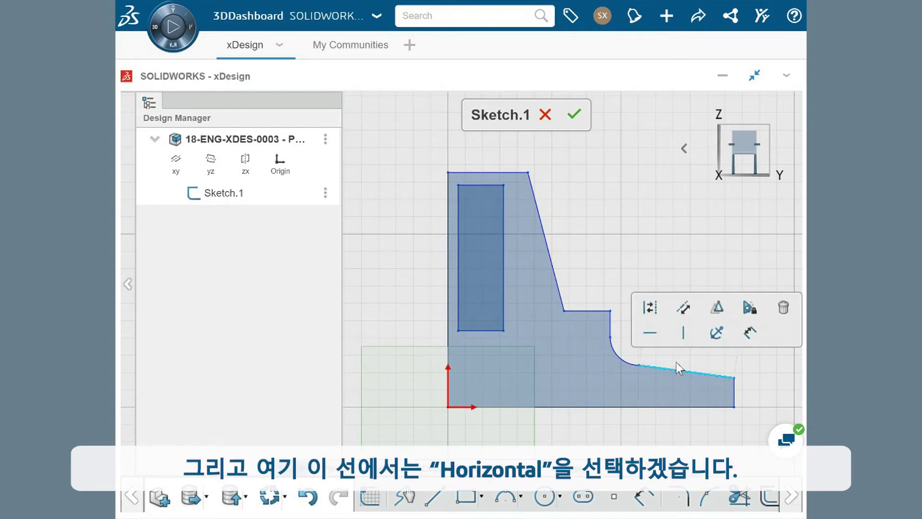
click(657, 342)
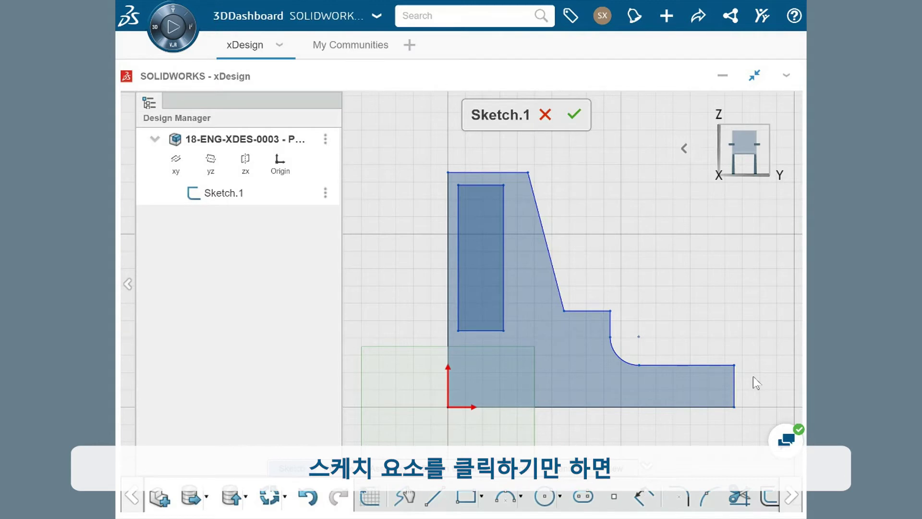
Check the long edge's relation, and delete the Vertical relation from the short line above the arc.
click(448, 317)
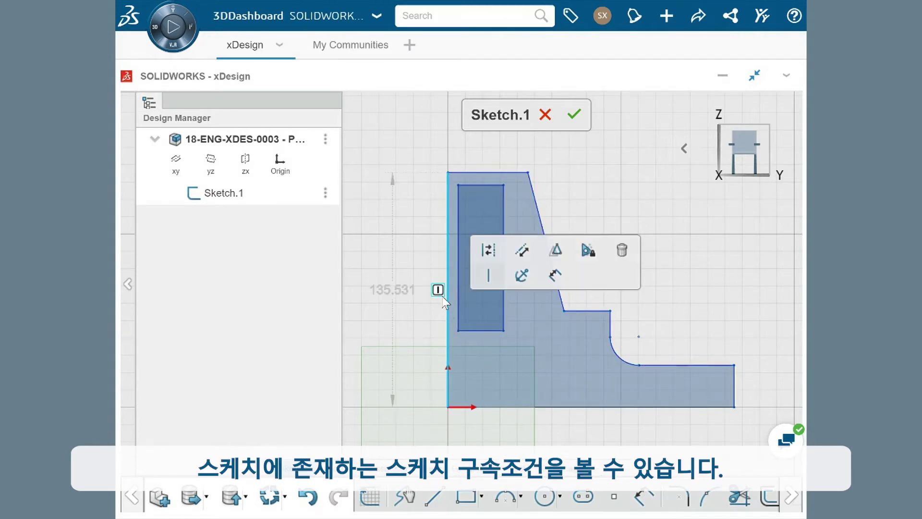
click(611, 324)
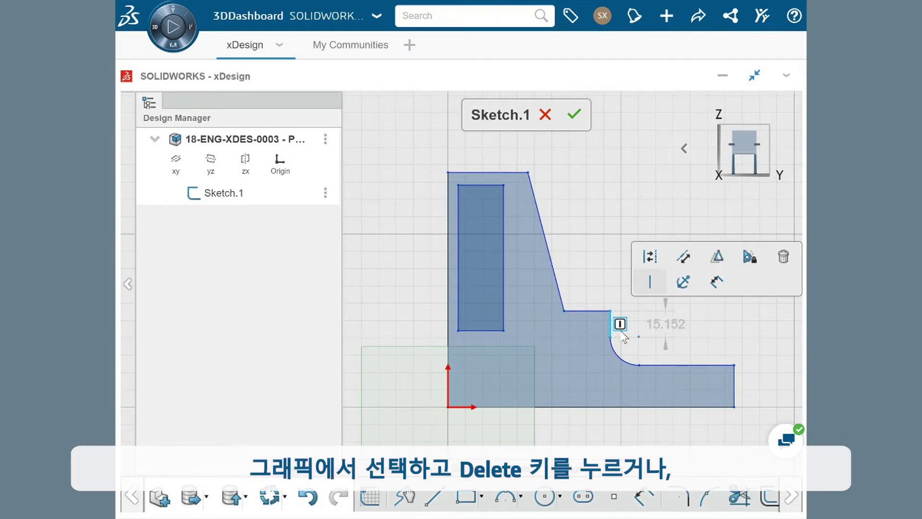
click(621, 328)
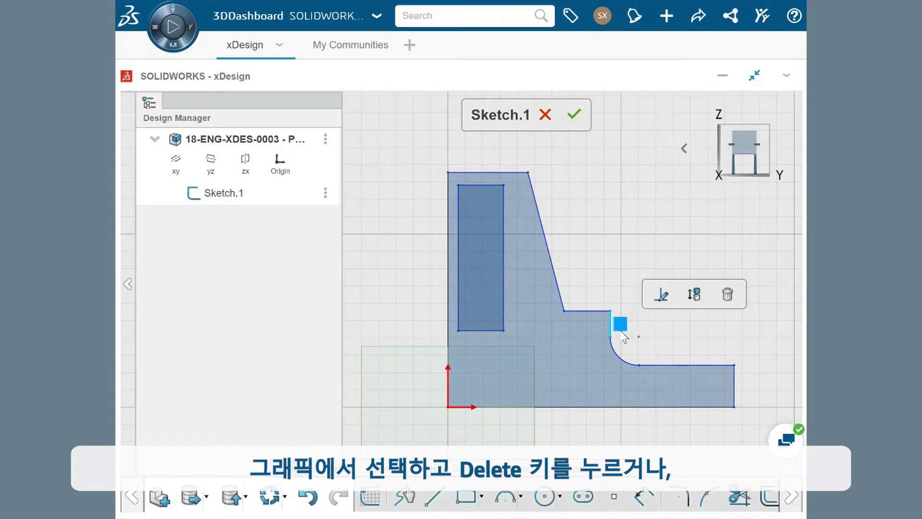
key(Delete)
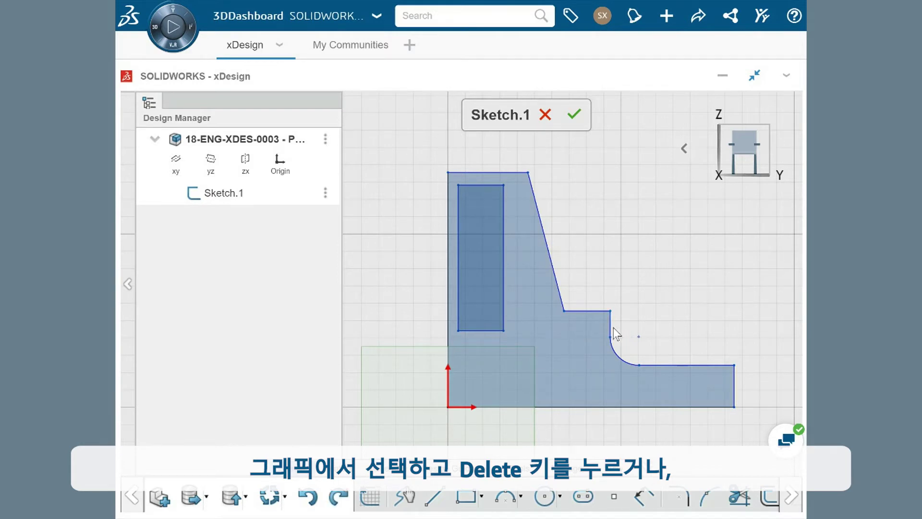
Delete the short line's restored Vertical relation once more, undo that deletion and reselect the line to check its relation.
click(611, 329)
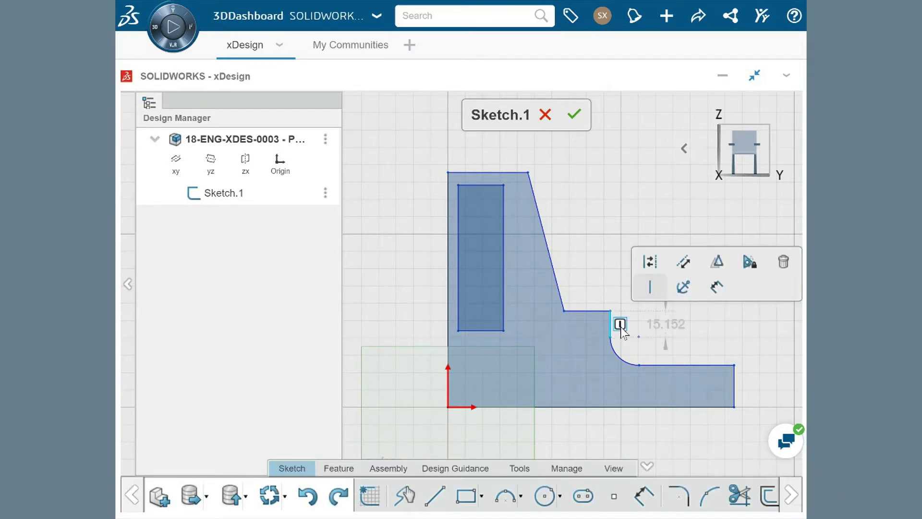
click(620, 326)
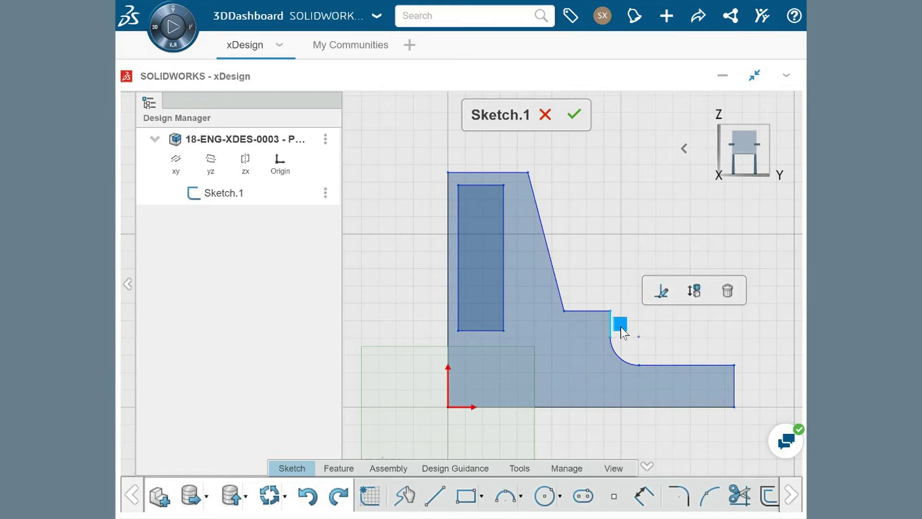
click(724, 296)
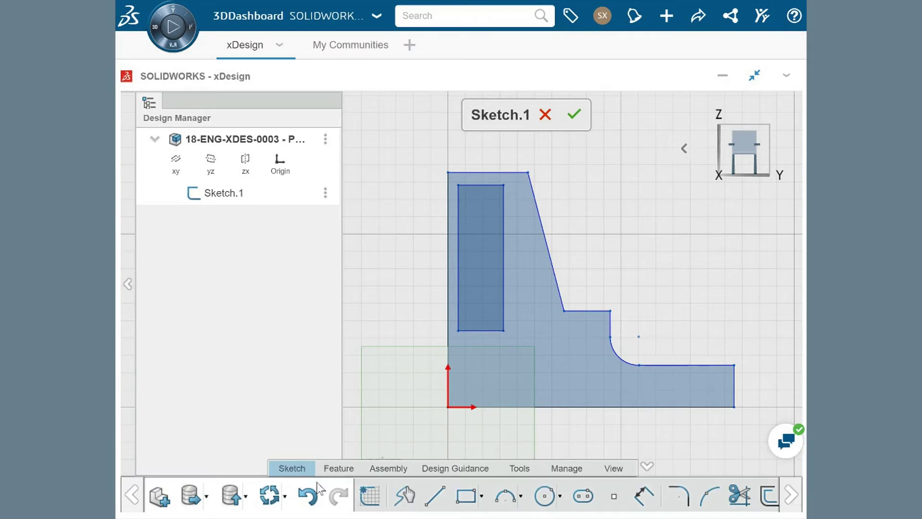
click(308, 496)
click(610, 328)
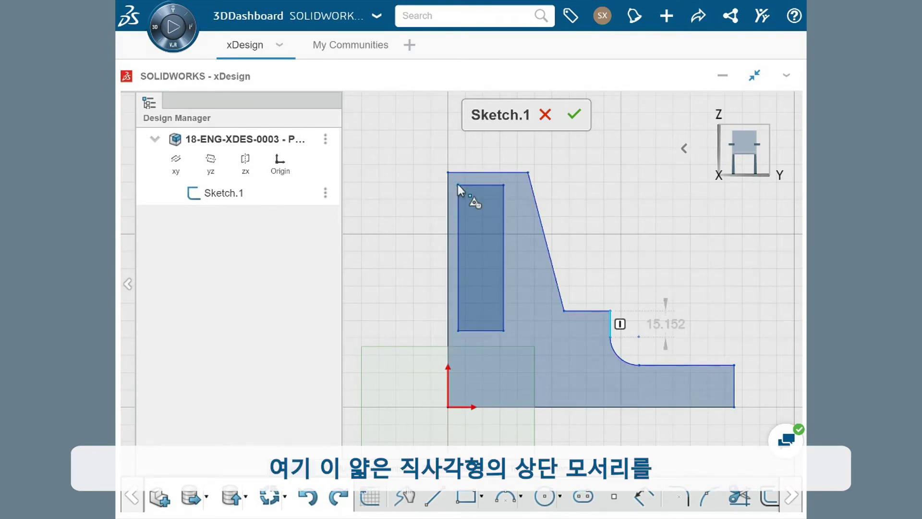
Make the thin rectangle's upper-left corner coincident with the upper-left corner of the outer profile.
click(448, 173)
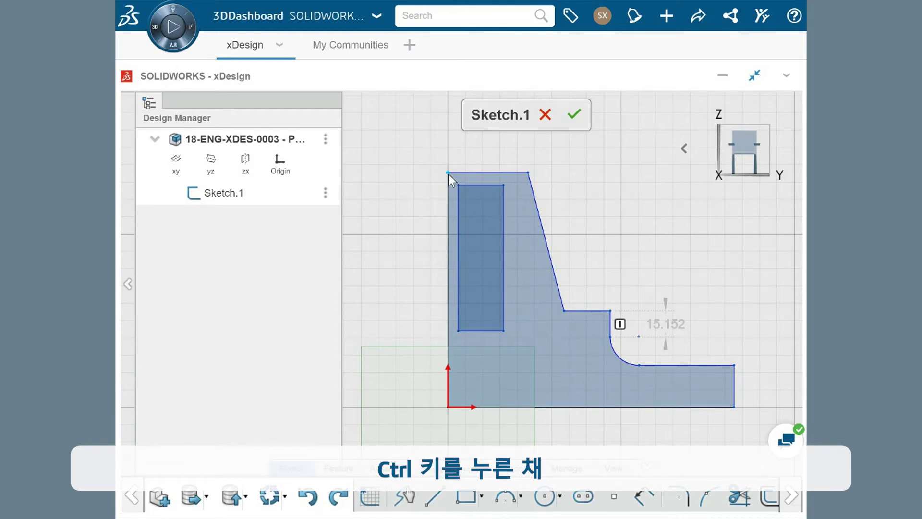
click(448, 174)
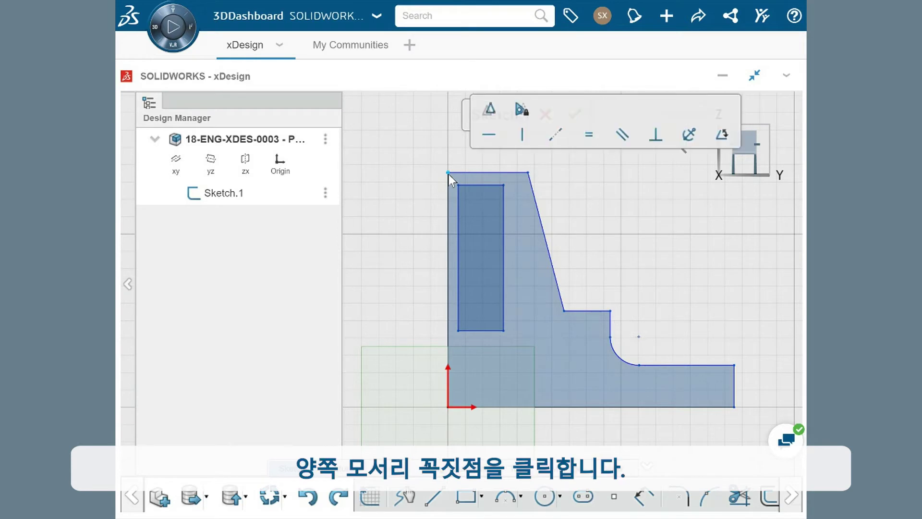
click(458, 185)
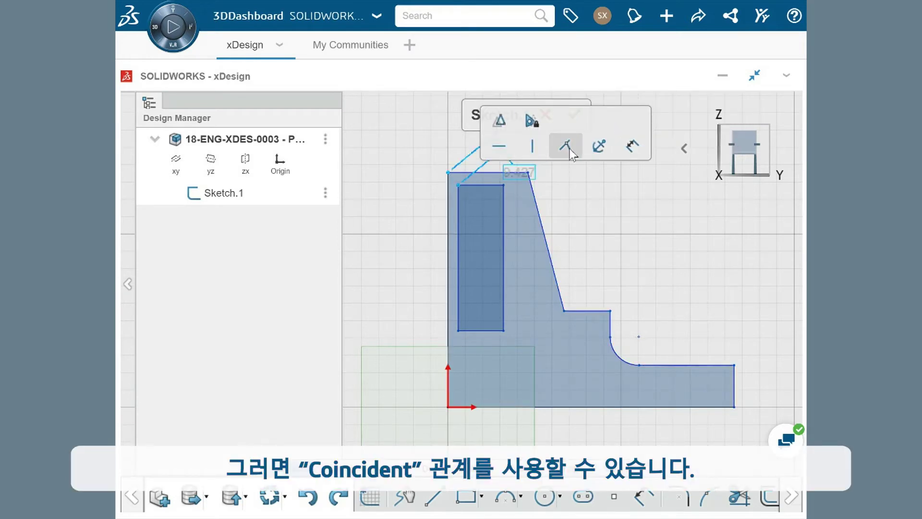
click(569, 149)
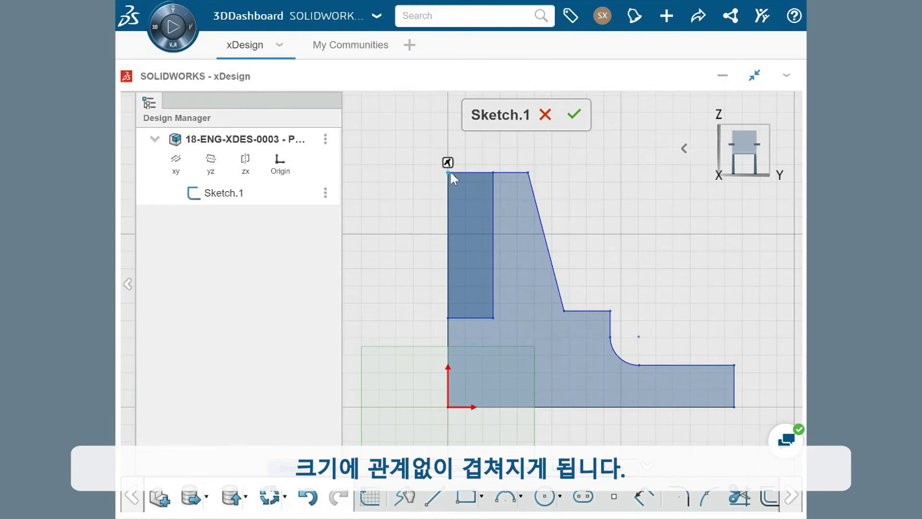
Make the thin rectangle's bottom edge collinear with the profile's horizontal step line, and shift the edge slightly downward.
click(479, 318)
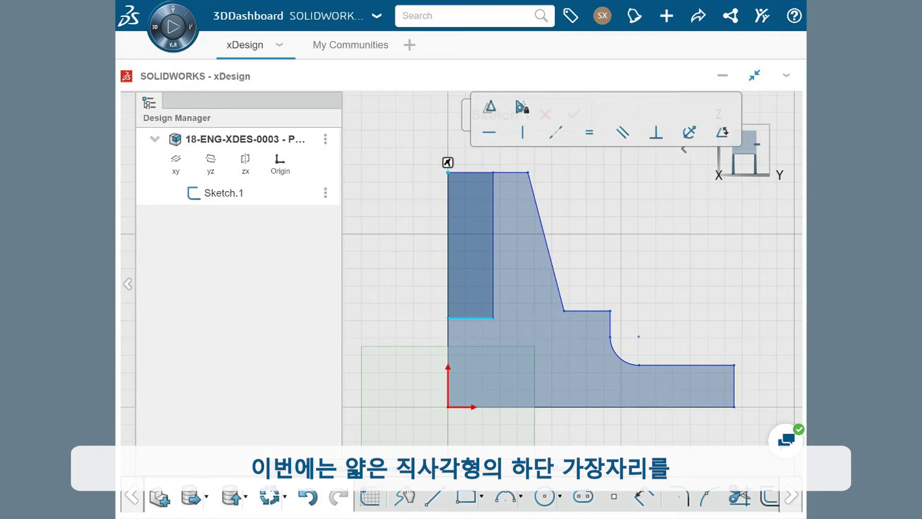
ctrl+click(594, 311)
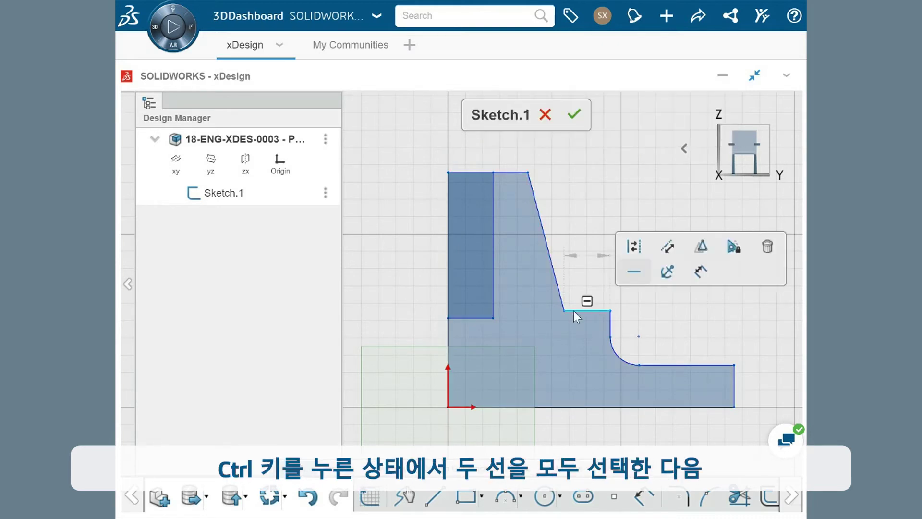
ctrl+click(476, 318)
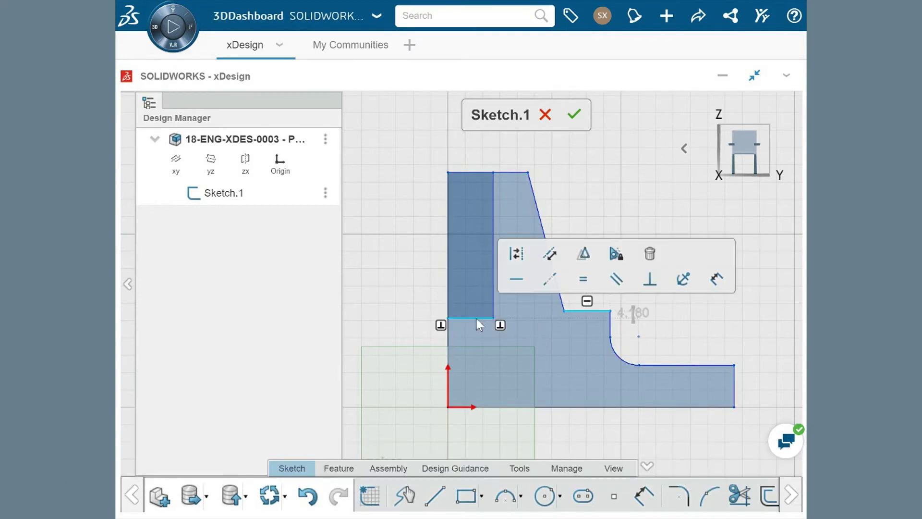
click(550, 278)
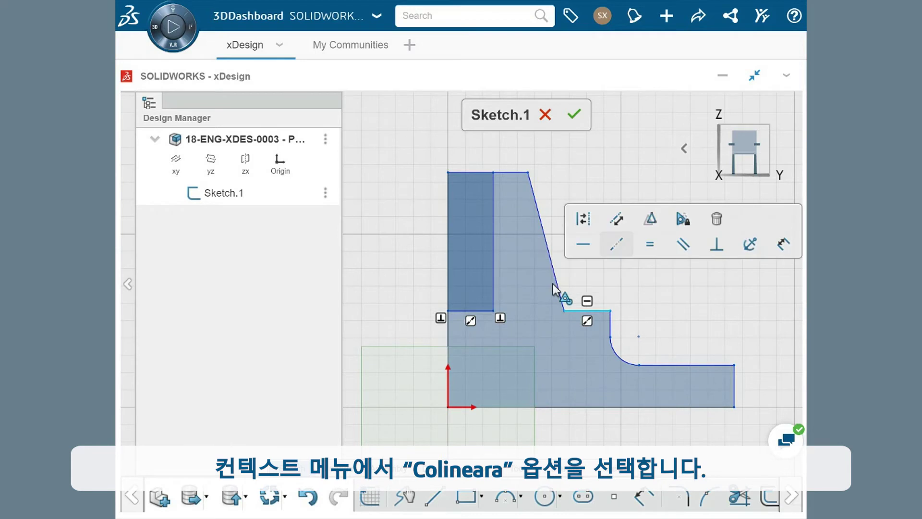
click(416, 299)
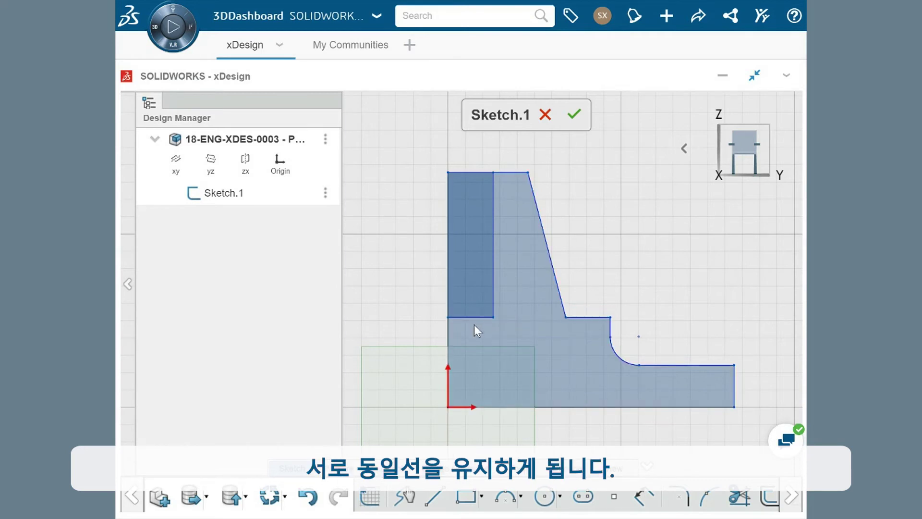
mouse_move(476, 306)
mouse_down()
mouse_move(475, 298)
mouse_move(476, 317)
mouse_up()
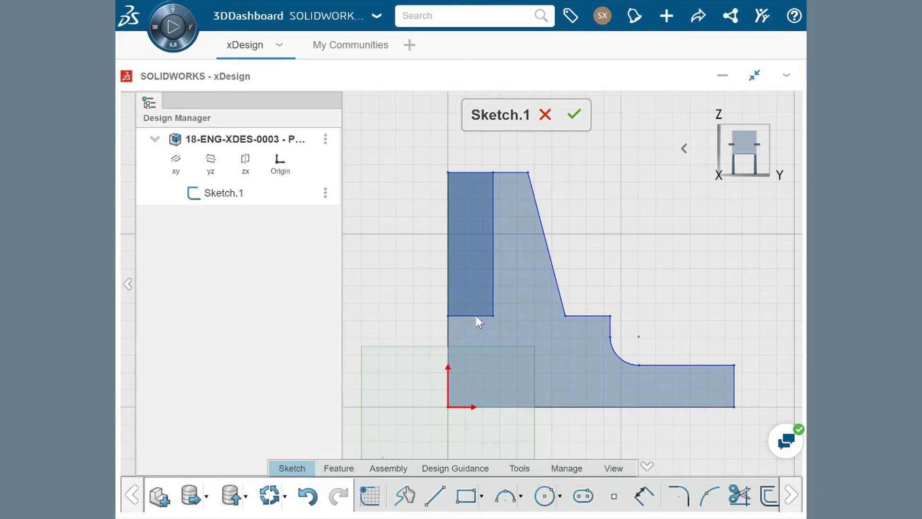
Apply a Midpoint relation between the thin rectangle's upper-right corner and the profile's top edge.
ctrl+click(493, 172)
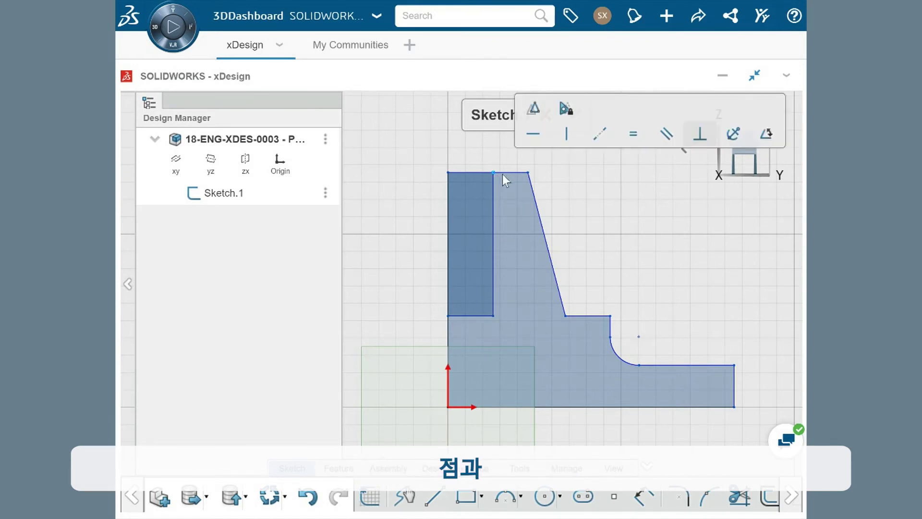
click(502, 173)
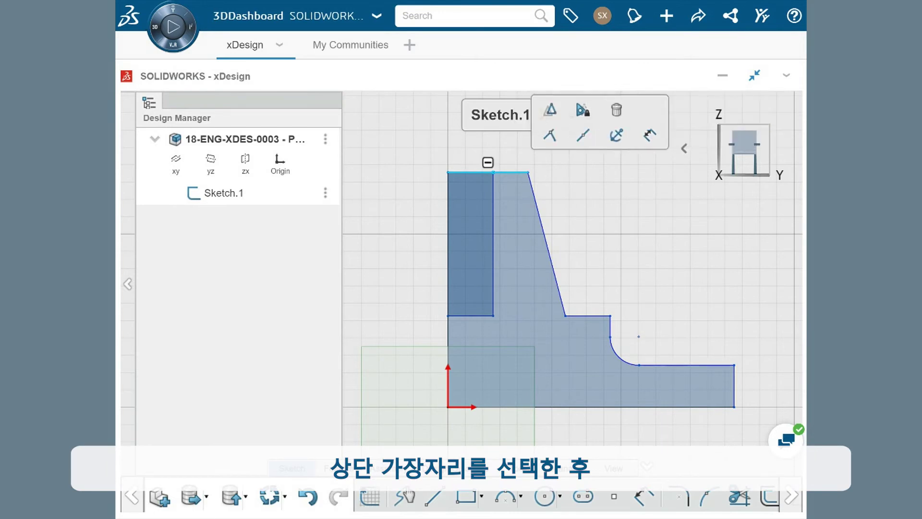
click(582, 142)
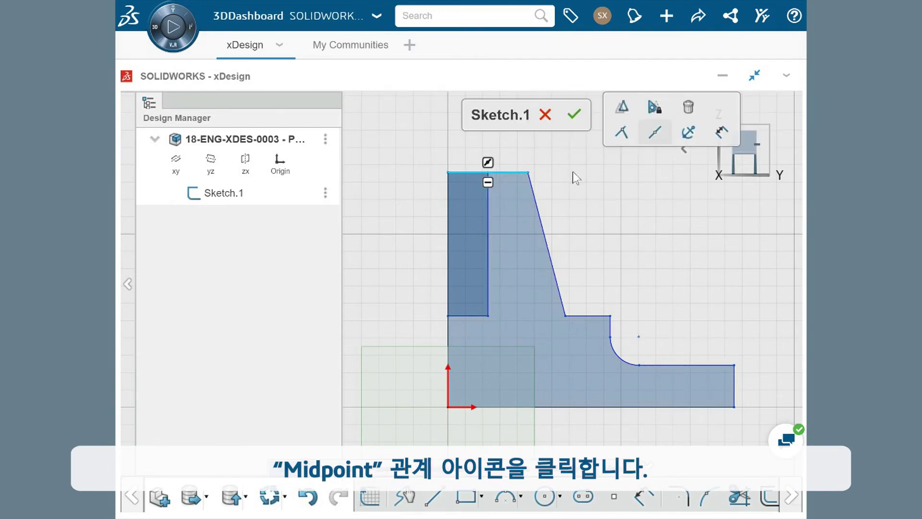
click(568, 184)
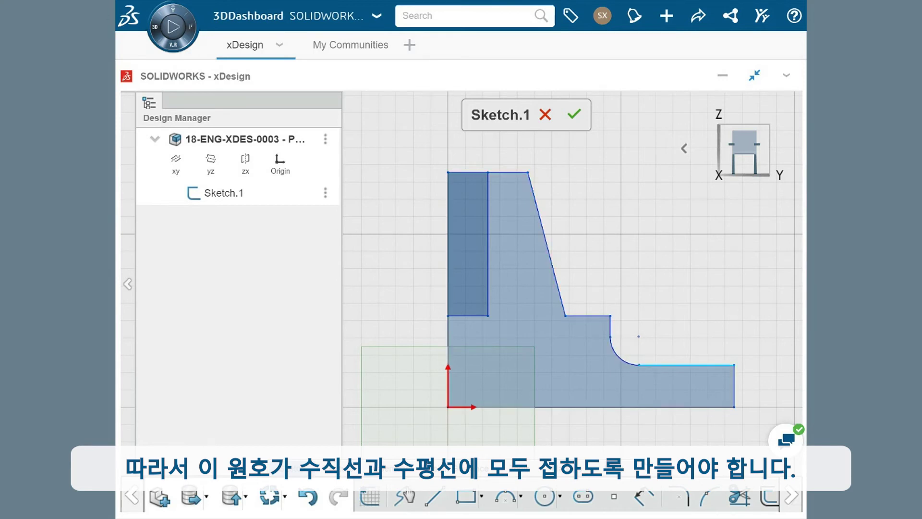
Make the arc tangent to the short vertical line directly above it.
click(615, 358)
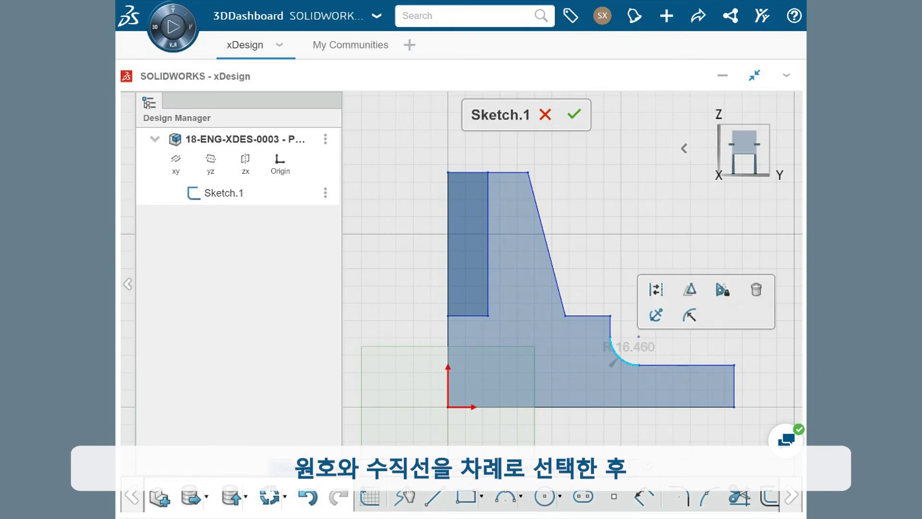
click(611, 332)
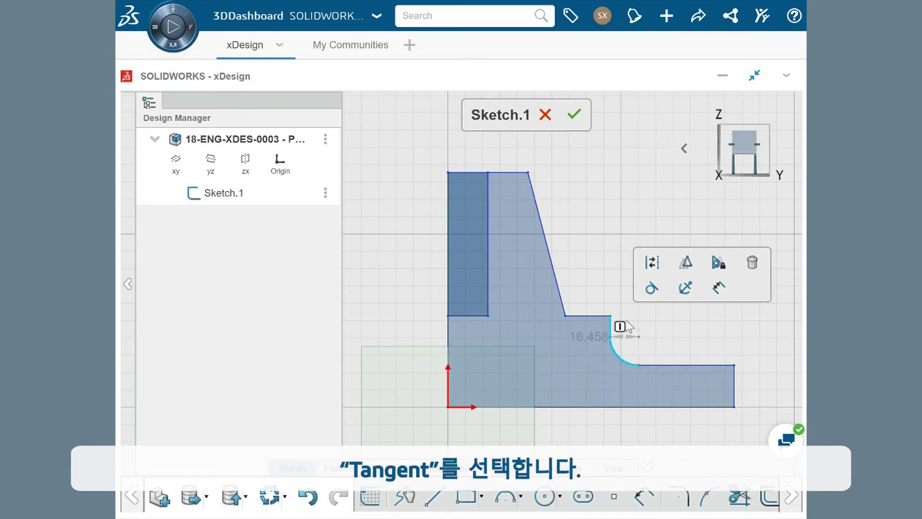
click(651, 288)
click(656, 300)
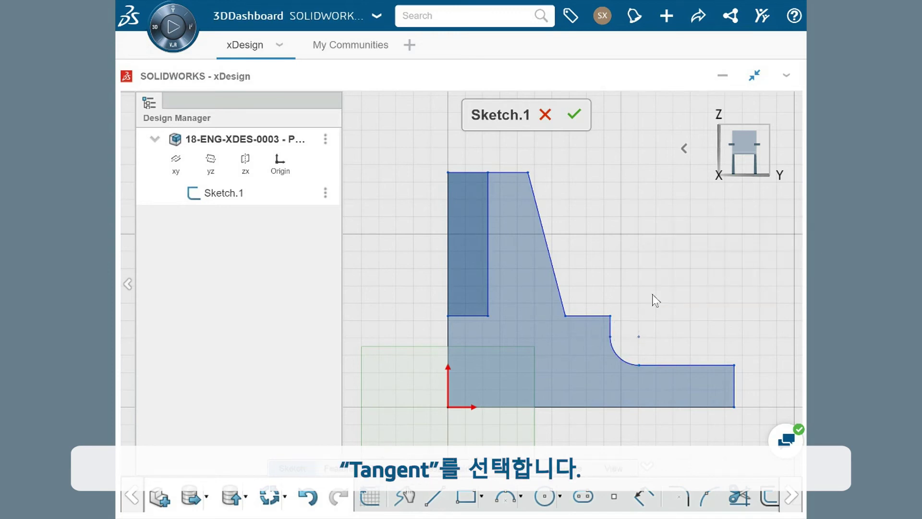
Make the arc tangent to the horizontal top edge of the base flange at its lower end.
click(619, 357)
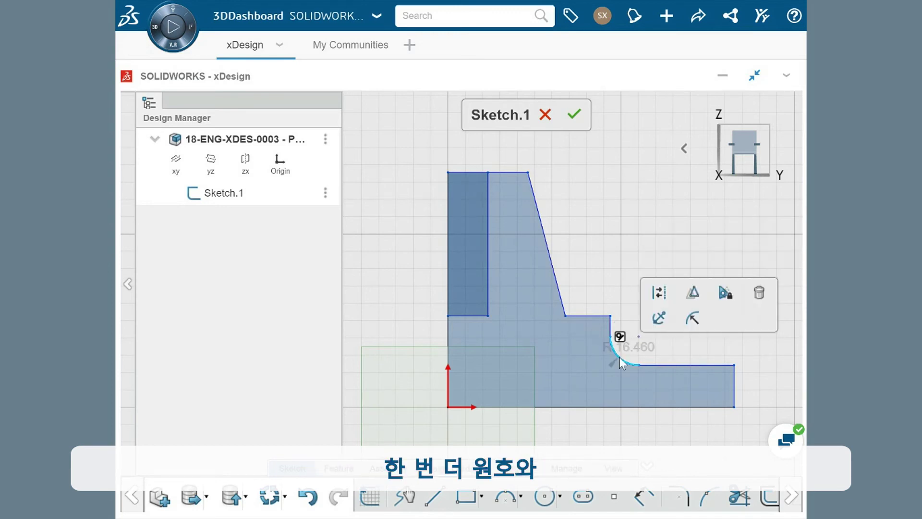
click(673, 365)
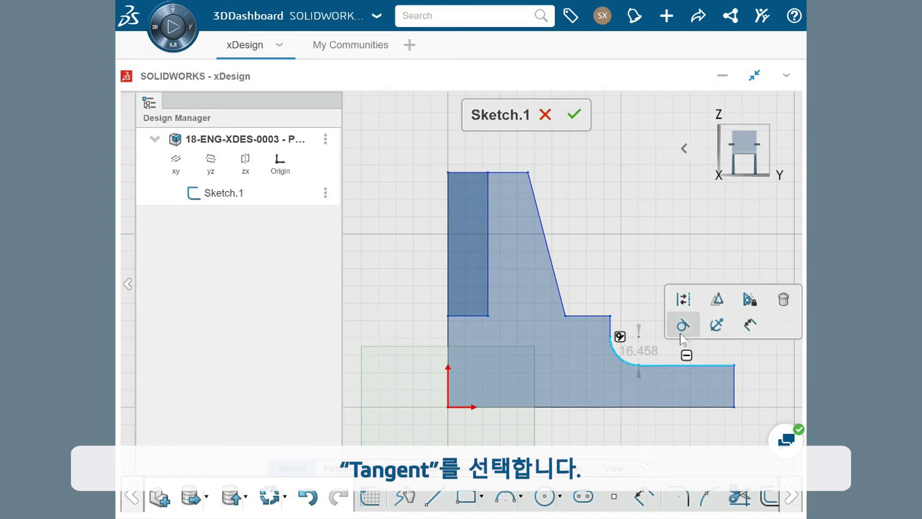
click(680, 332)
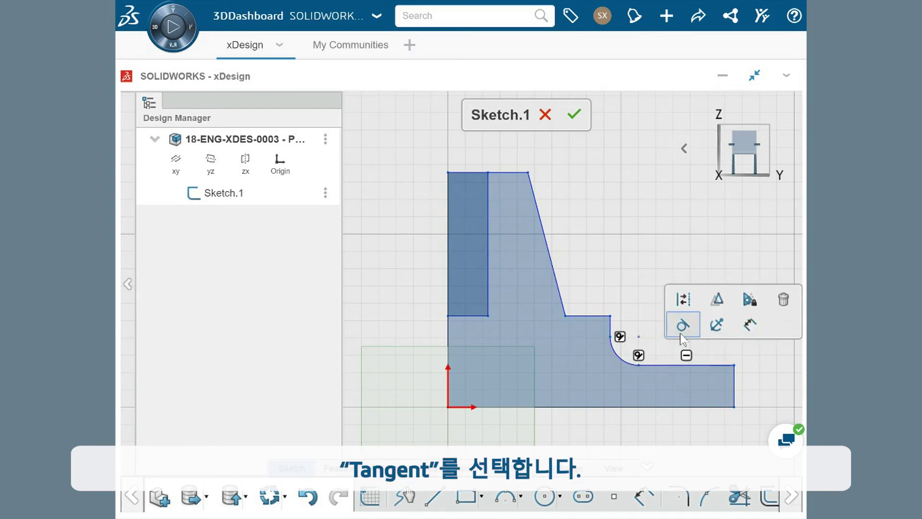
click(645, 305)
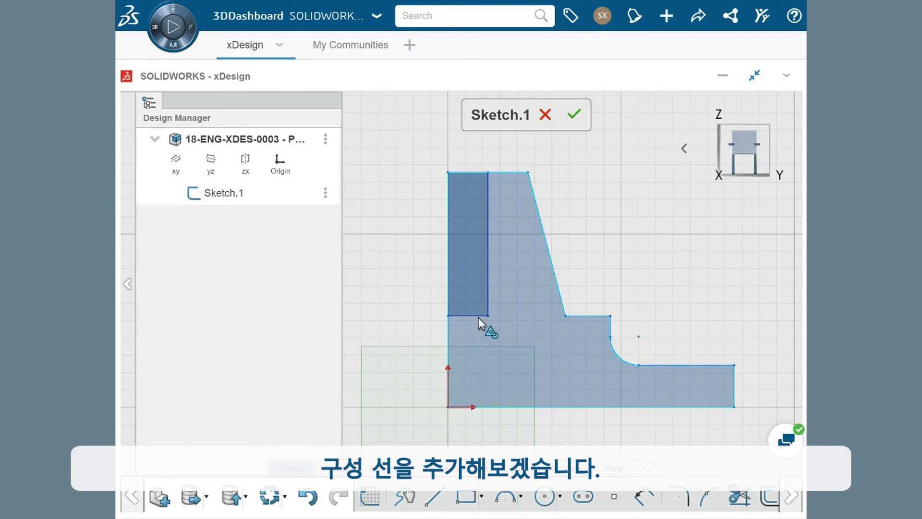
Draw a horizontal line from the thin rectangle's lower-right corner to the slanted edge's lower end and convert it to a construction line.
click(438, 496)
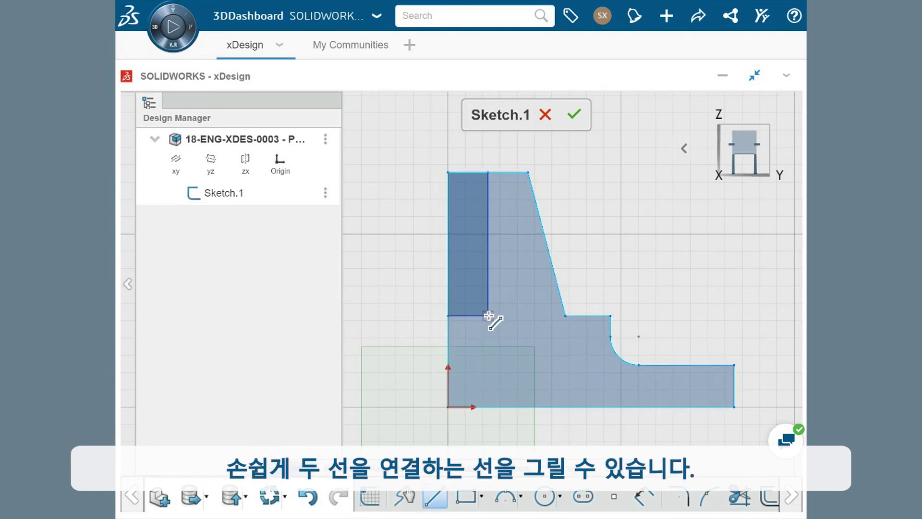
click(488, 315)
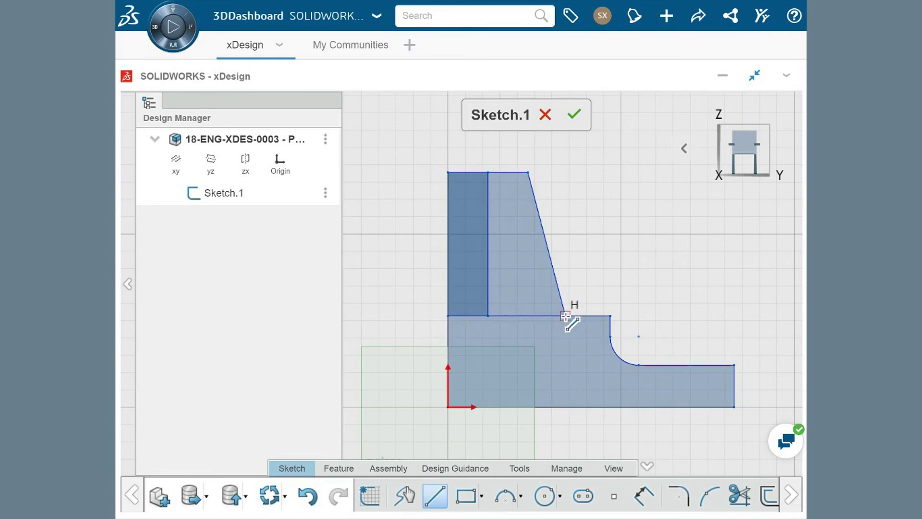
click(565, 315)
key(Escape)
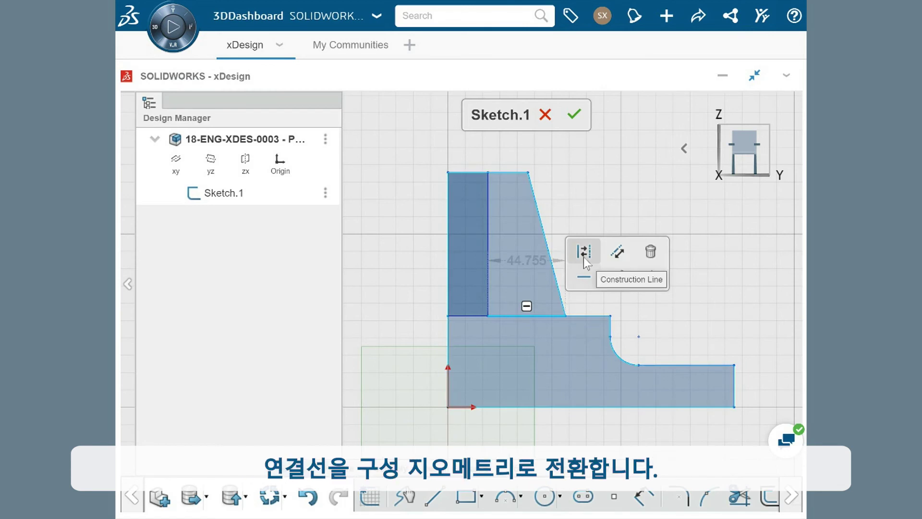
click(583, 252)
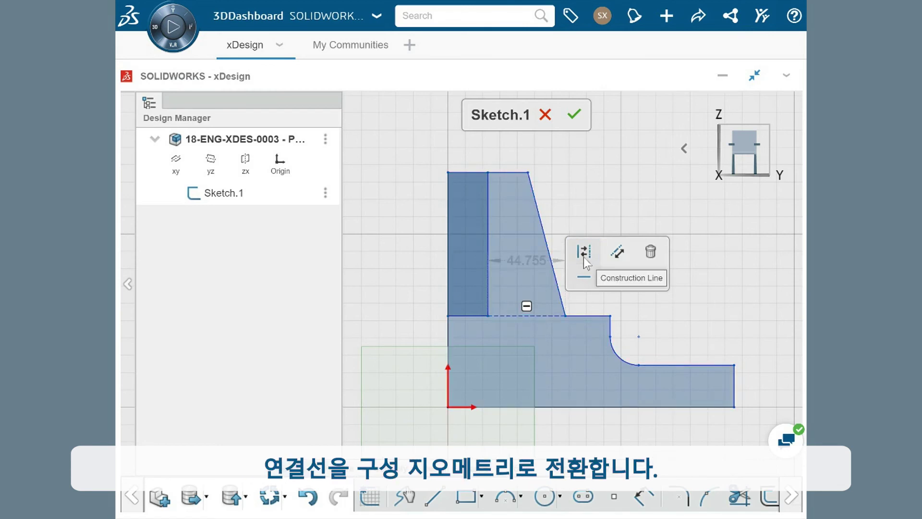
click(650, 317)
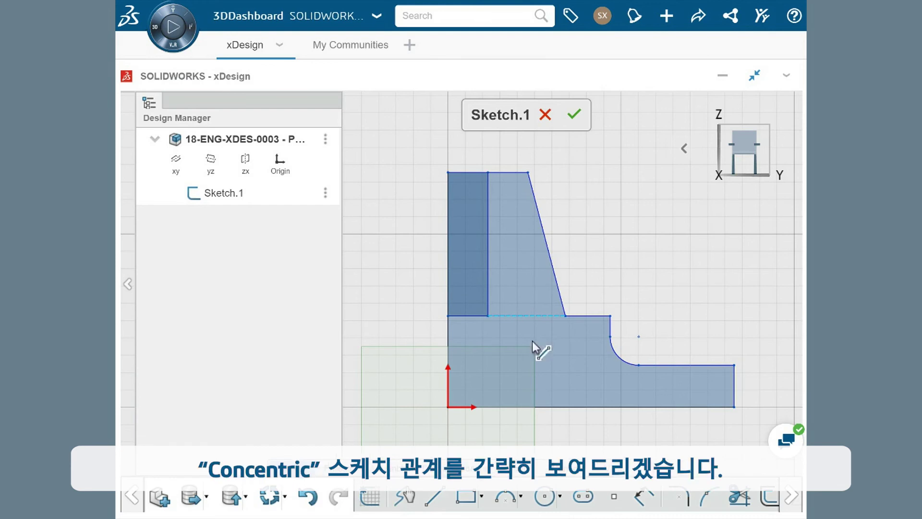
Draw a circle centred near the arc's centre point and large enough to enclose the arc.
click(544, 496)
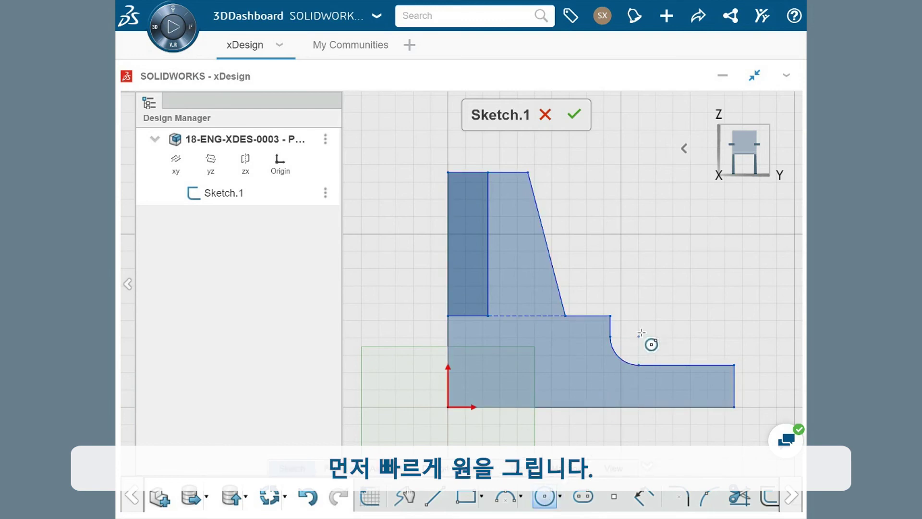
click(648, 326)
click(601, 365)
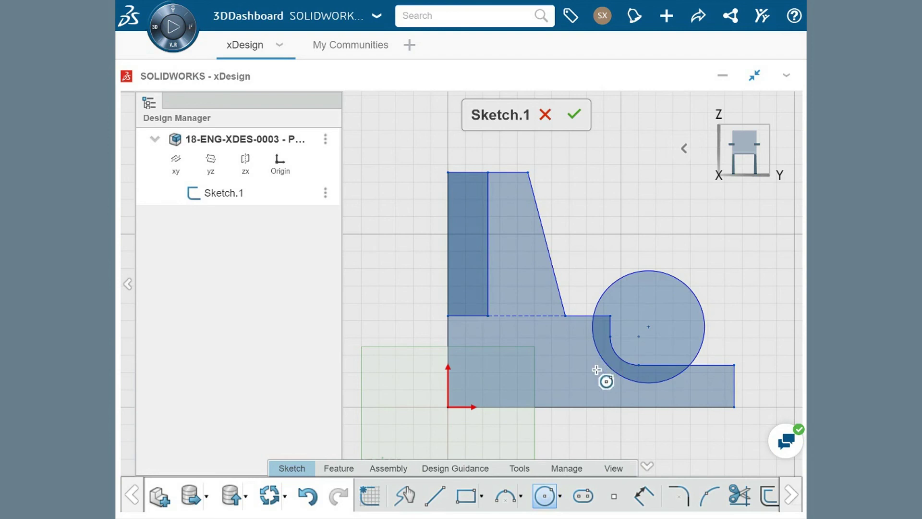
Apply a Concentric relation between the circle and the profile's arc.
click(613, 351)
ctrl+click(595, 346)
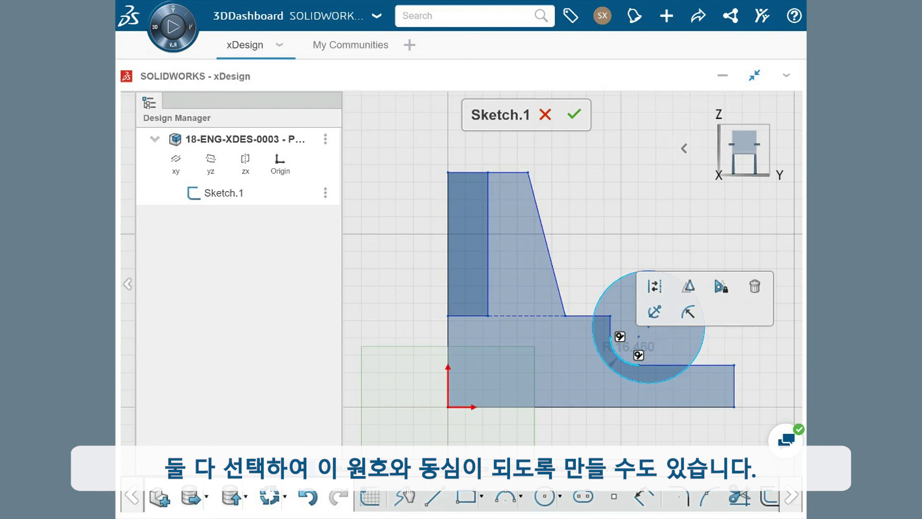
click(605, 361)
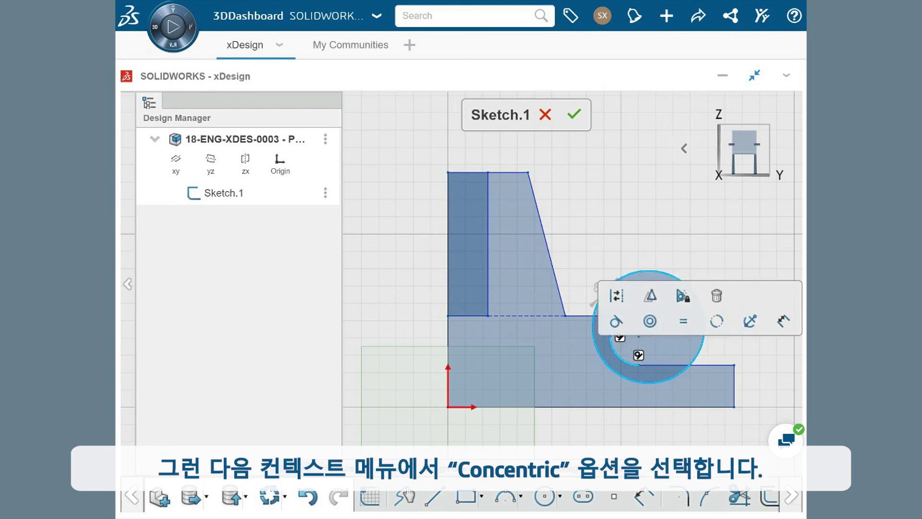
click(651, 327)
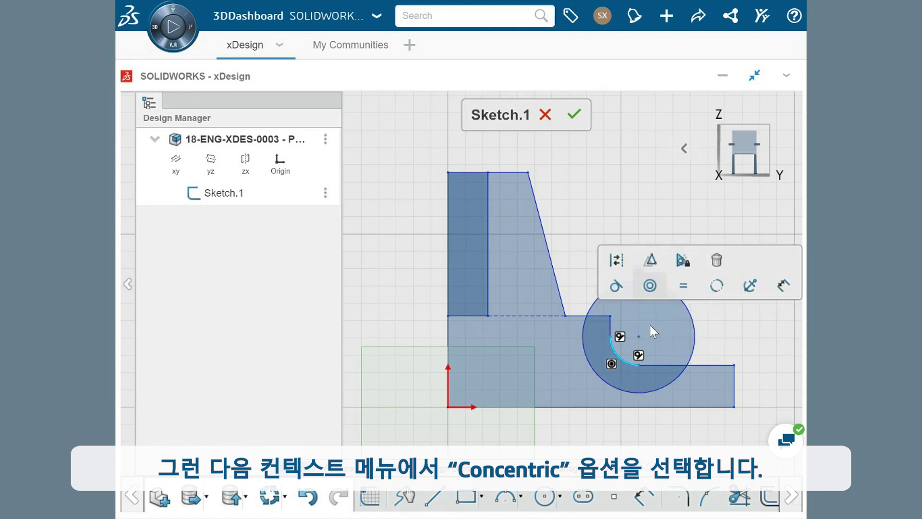
click(715, 326)
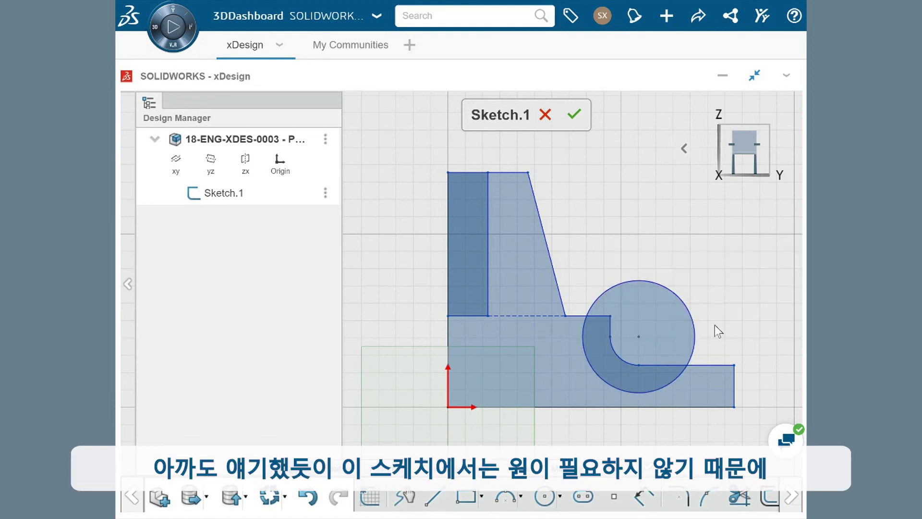
Delete the circle around the arc from the sketch.
click(694, 340)
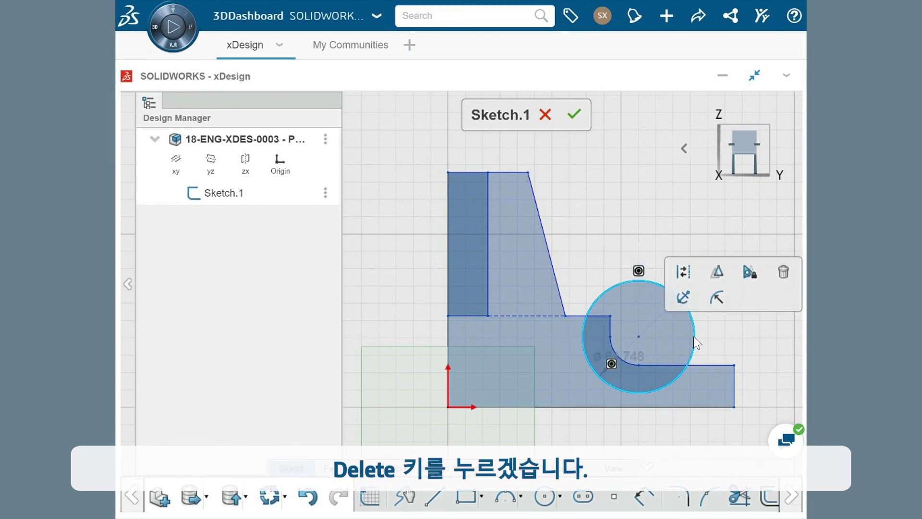
key(Delete)
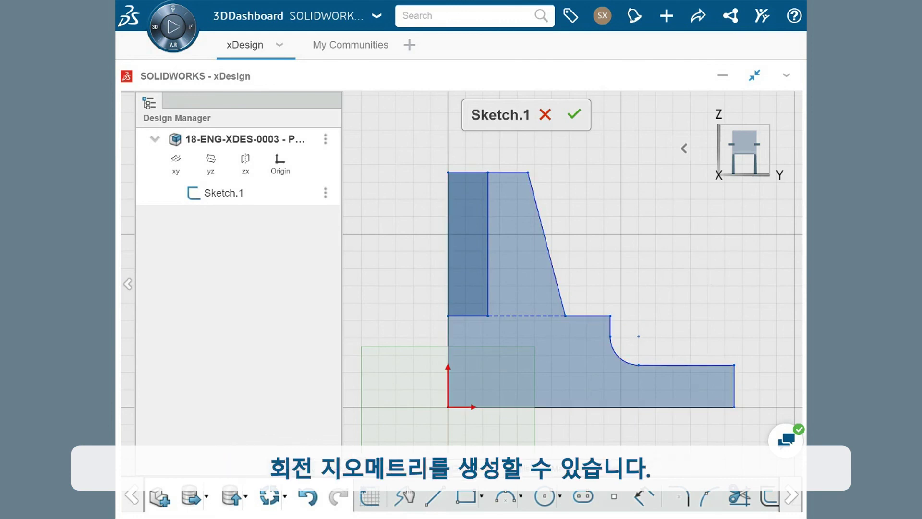
Revolve the outer profile, excluding the thin rectangle, around the Z-Axis as an added solid with Full Revolve.
click(449, 497)
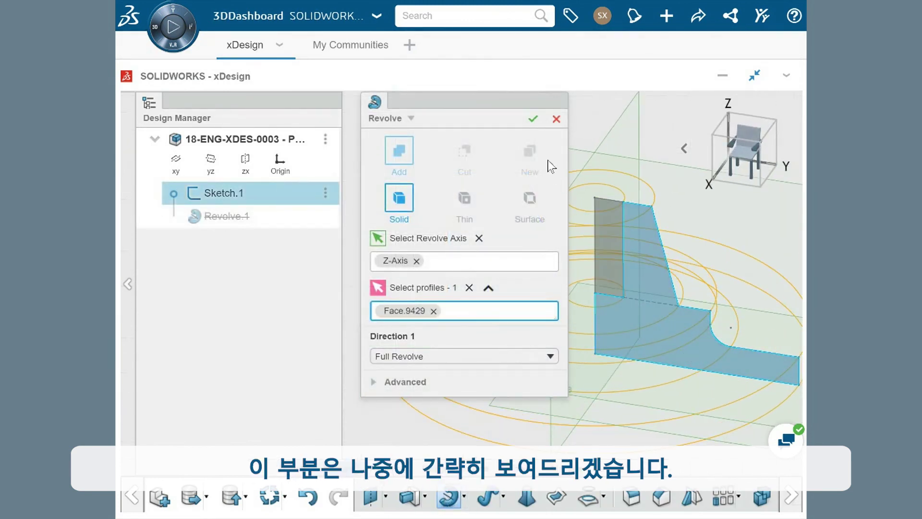
click(533, 119)
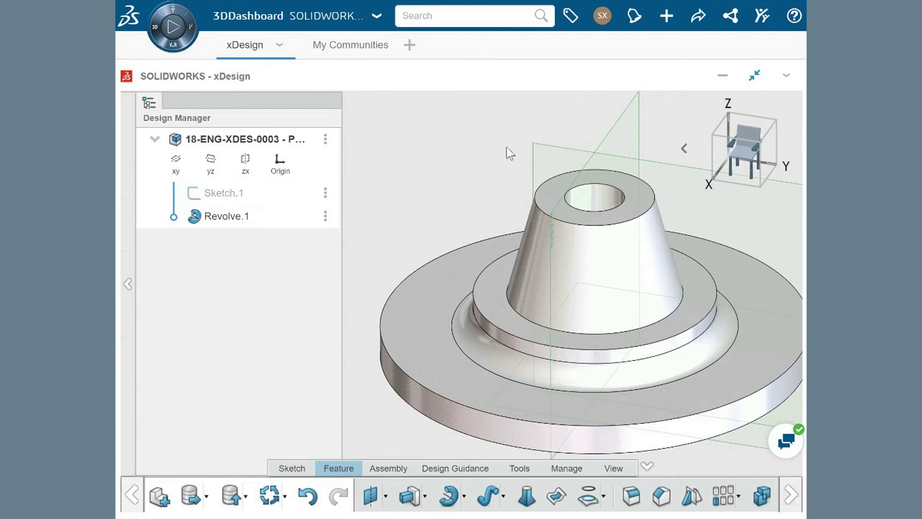
middle_drag(471, 231, 461, 207)
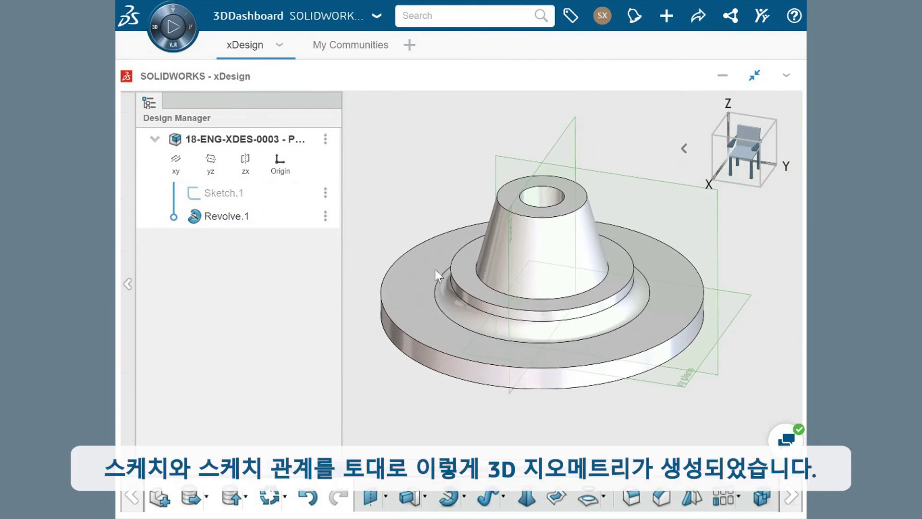